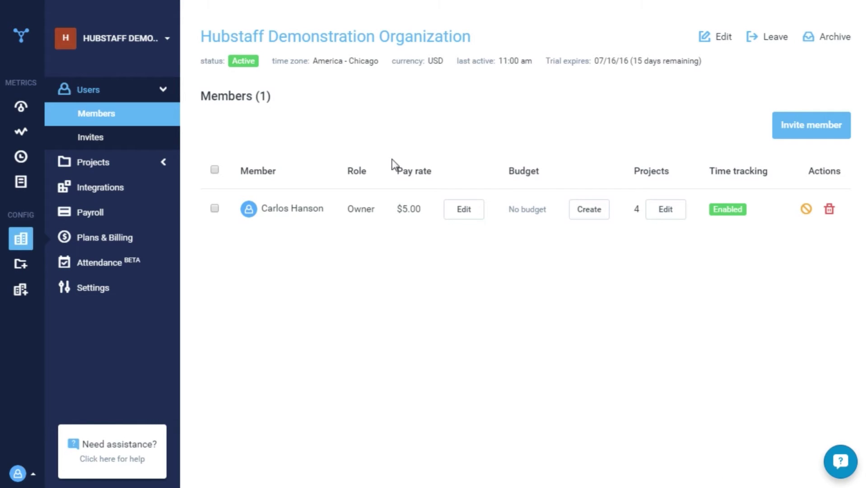
Step: Return from the members page to the team dashboard via the Hubstaff logo
{"action": "left_click", "coordinate": [23, 31]}
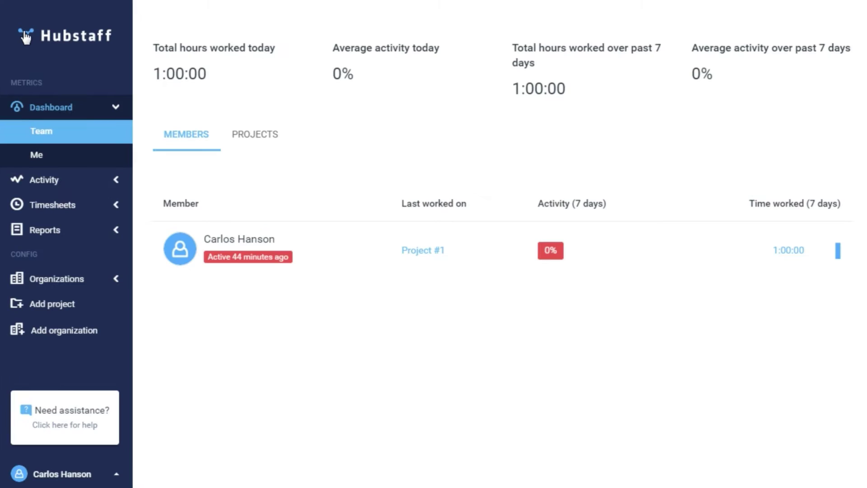
Step: Open My account from the user-name menu at the bottom of the sidebar
{"action": "left_click", "coordinate": [116, 470]}
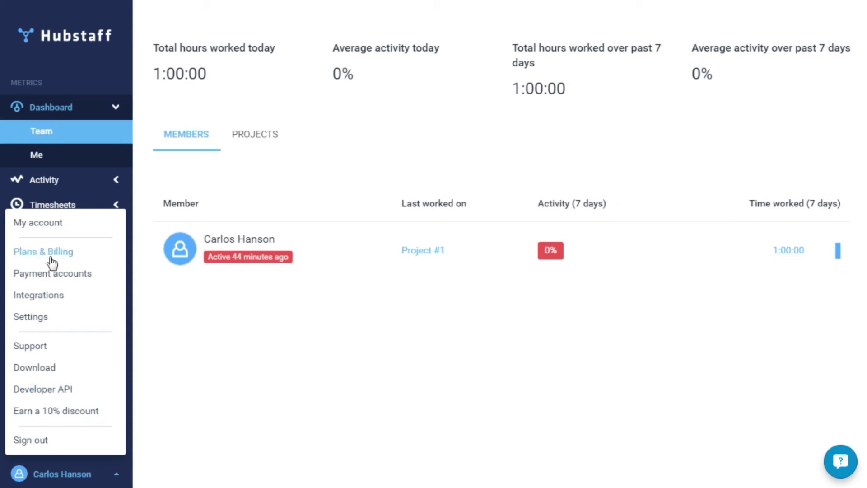
{"action": "left_click", "coordinate": [51, 231]}
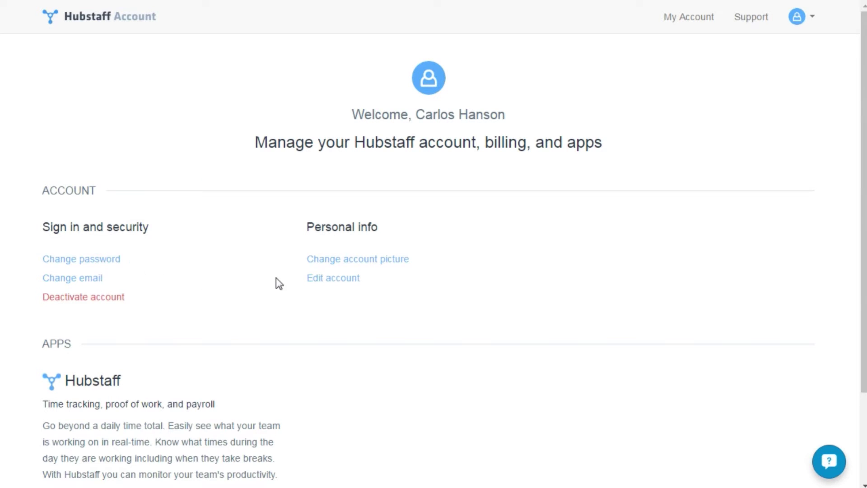
Step: Edit the account, switch the time zone to Pacific/Tongatapu, then Detect America/Chicago
{"action": "left_click", "coordinate": [342, 279]}
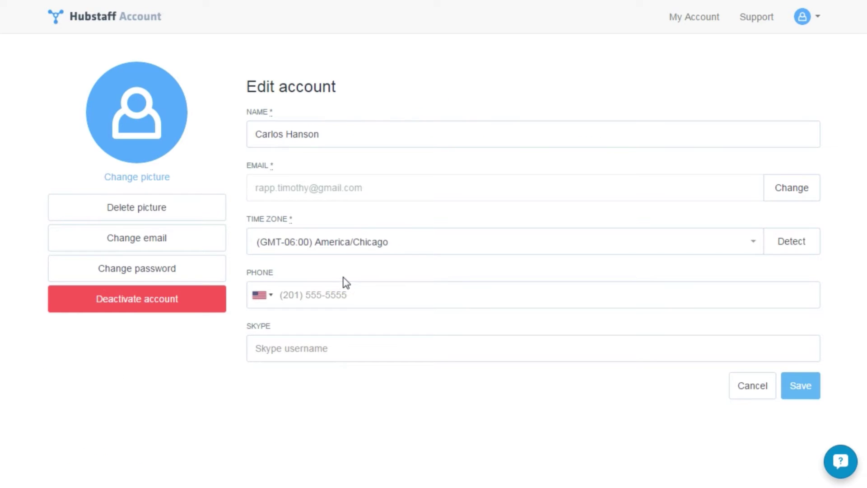
{"action": "left_click", "coordinate": [362, 135]}
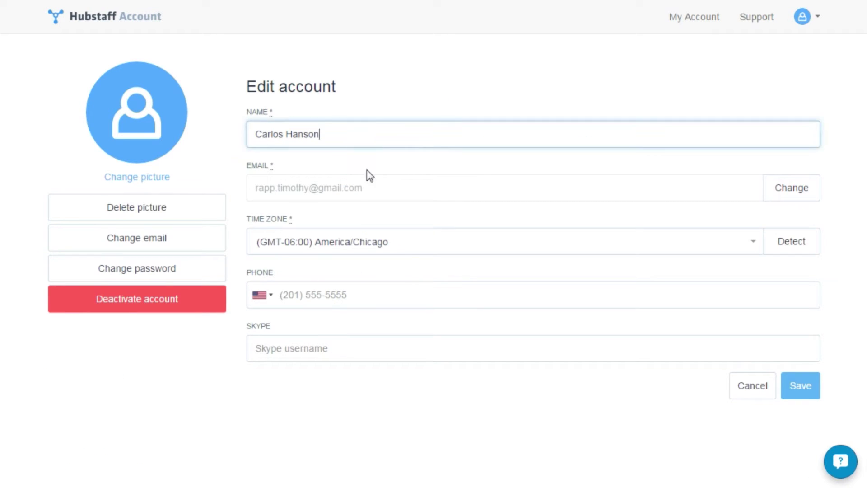
{"action": "left_click", "coordinate": [421, 249]}
{"action": "scroll", "coordinate": [420, 292], "scroll_direction": "down", "scroll_amount": 3}
{"action": "scroll", "coordinate": [422, 299], "scroll_direction": "down", "scroll_amount": 2}
{"action": "scroll", "coordinate": [420, 298], "scroll_direction": "down", "scroll_amount": 5}
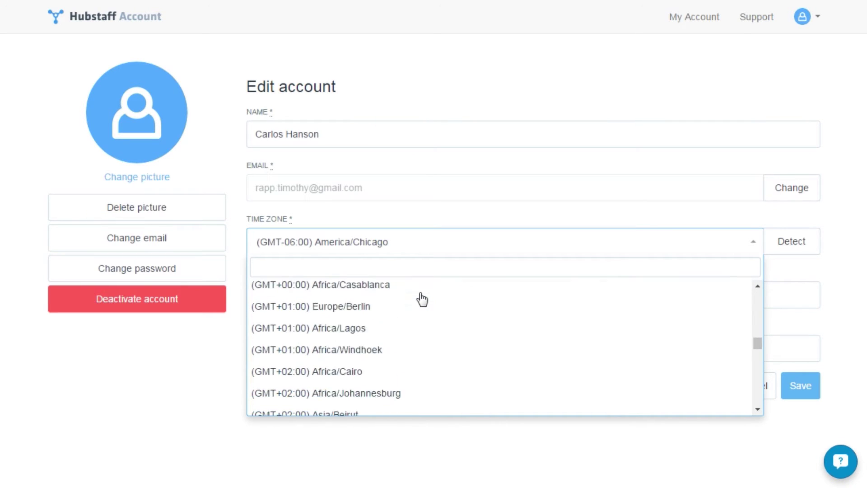
{"action": "scroll", "coordinate": [417, 304], "scroll_direction": "down", "scroll_amount": 5}
{"action": "scroll", "coordinate": [418, 306], "scroll_direction": "down", "scroll_amount": 5}
{"action": "scroll", "coordinate": [419, 310], "scroll_direction": "down", "scroll_amount": 5}
{"action": "scroll", "coordinate": [407, 328], "scroll_direction": "down", "scroll_amount": 2}
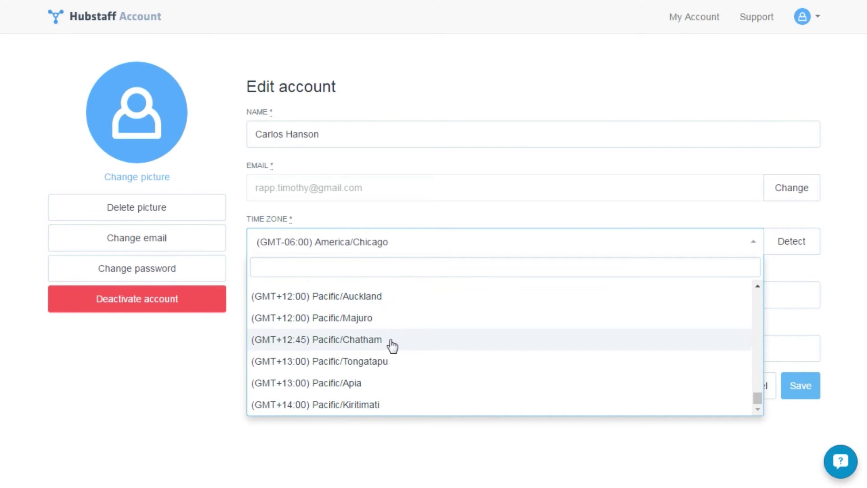
{"action": "left_click", "coordinate": [381, 359]}
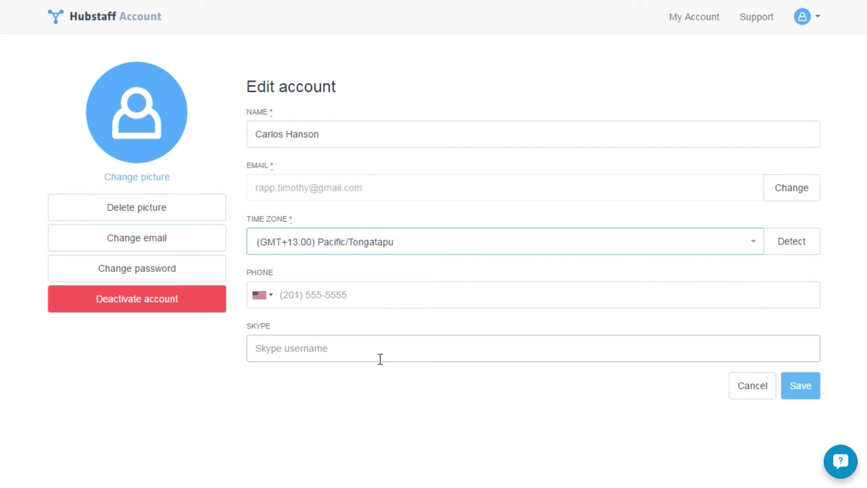
{"action": "left_click", "coordinate": [783, 243]}
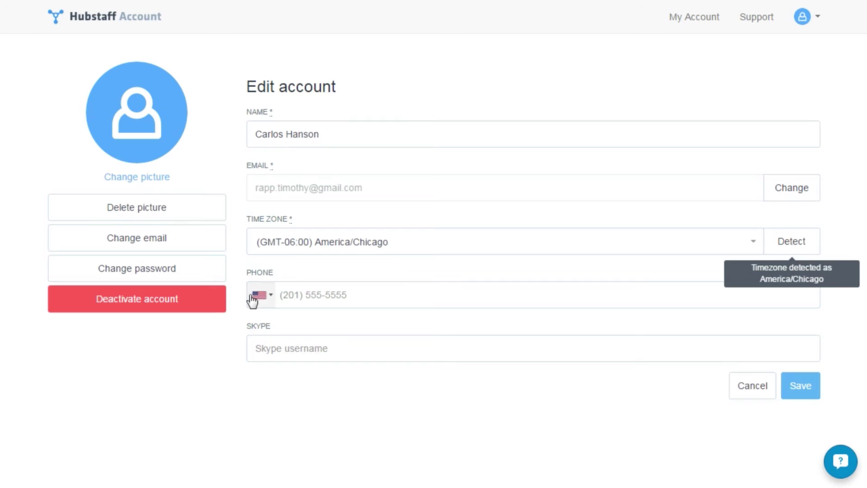
Step: Start account deactivation, then cancel it at the confirmation prompt
{"action": "left_click", "coordinate": [167, 304]}
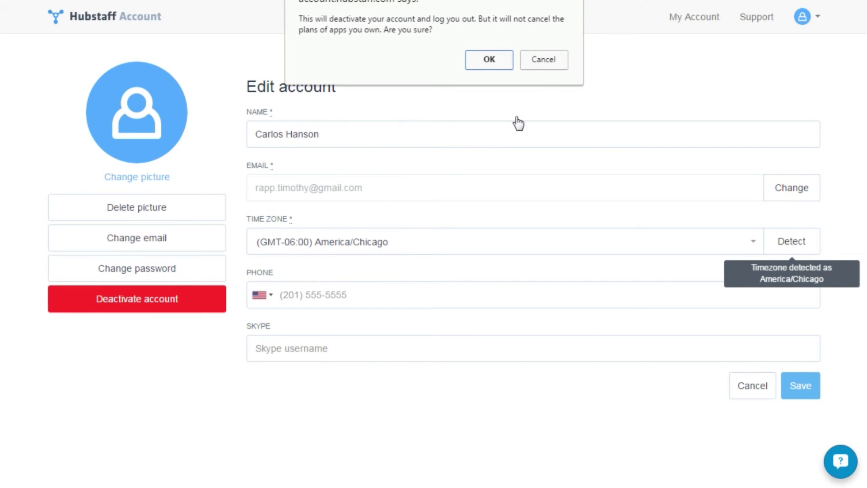
{"action": "left_click", "coordinate": [544, 61]}
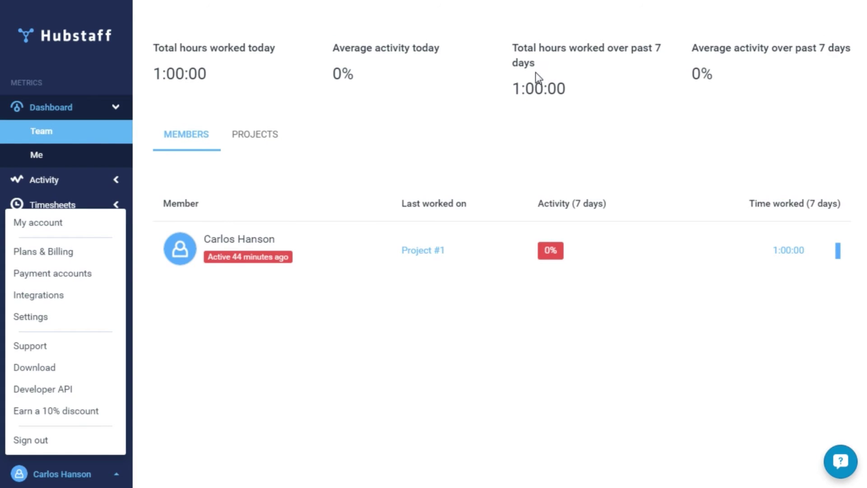
Step: Archive Hubstaff Demonstration Organization from the Active organizations list, confirming with OK
{"action": "left_click", "coordinate": [117, 474]}
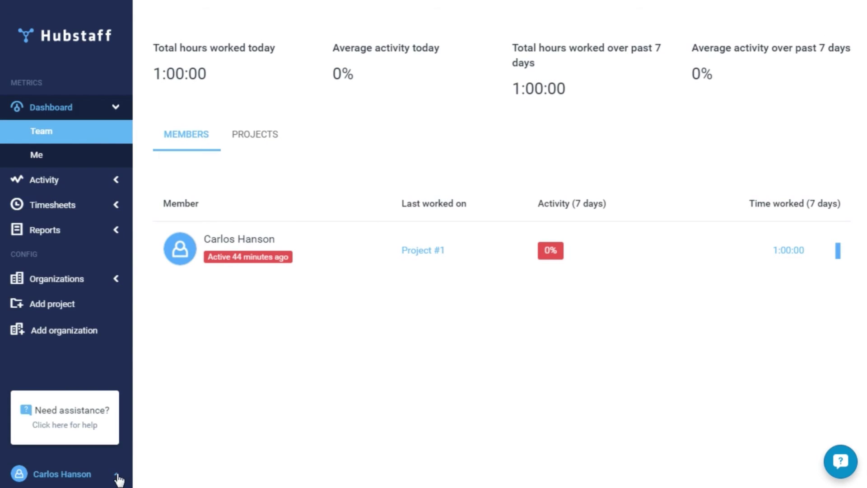
{"action": "left_click", "coordinate": [65, 286]}
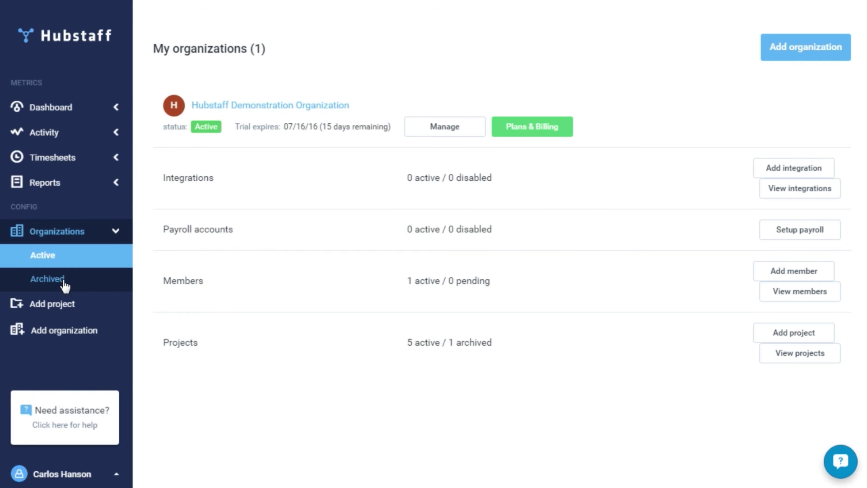
{"action": "left_click", "coordinate": [277, 106]}
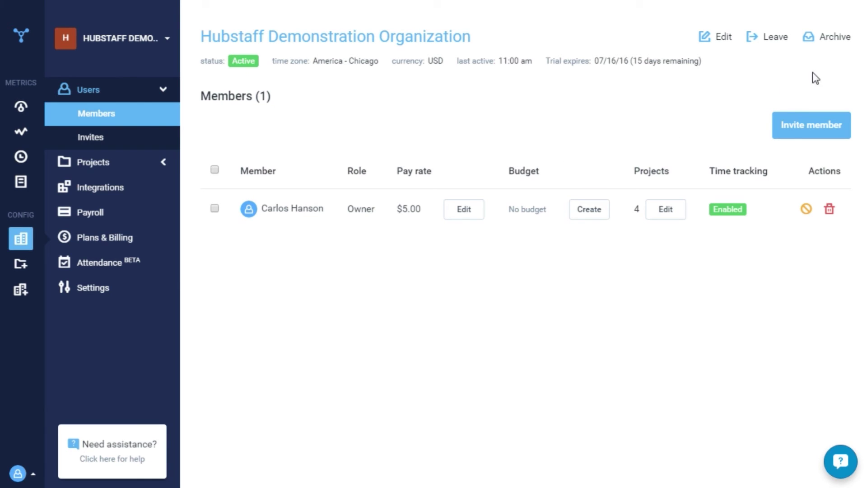
{"action": "left_click", "coordinate": [835, 39]}
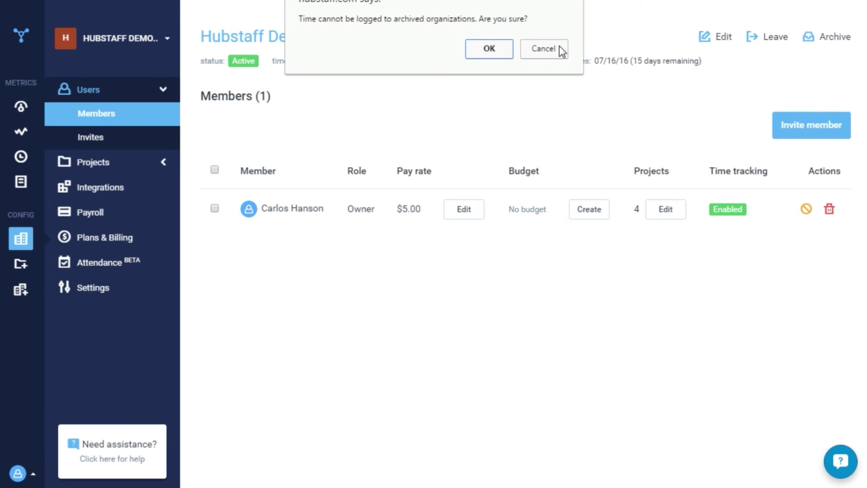
{"action": "left_click", "coordinate": [489, 48]}
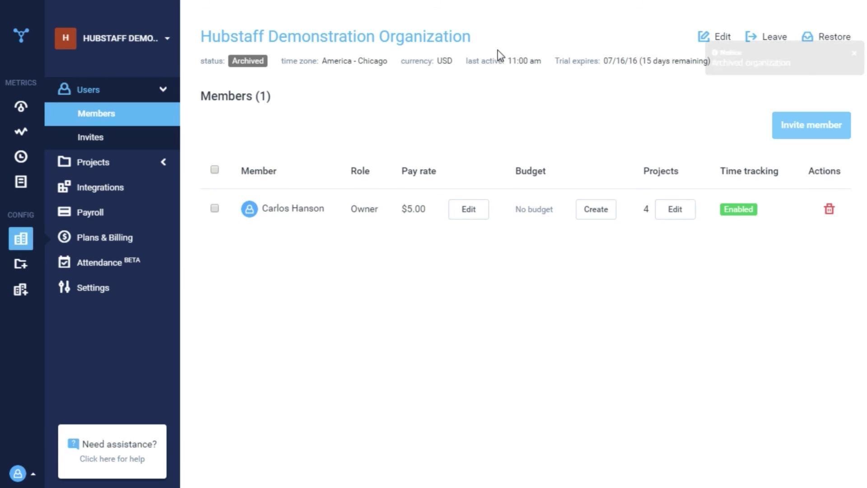